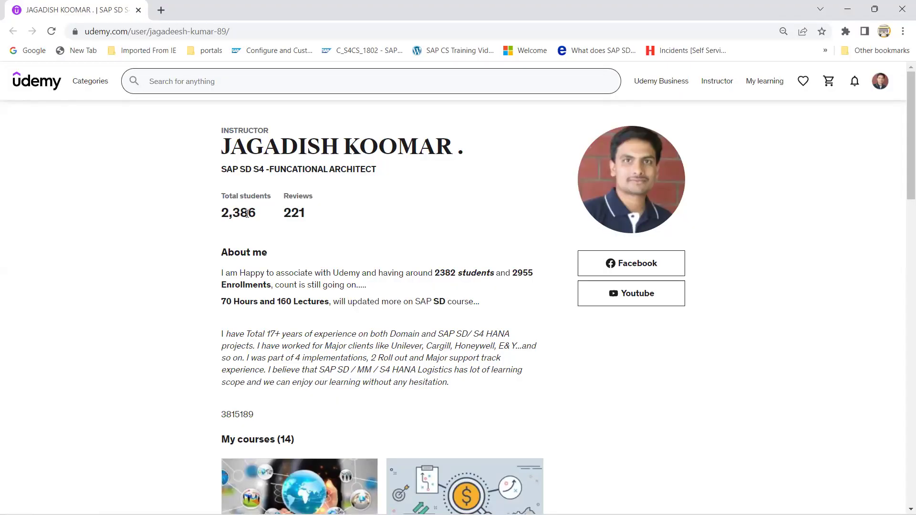
Scroll through the instructor's My courses grid and move to page 2 of the list.
{"action": "left_click_drag", "start_coordinate": [902, 134], "coordinate": [902, 161]}
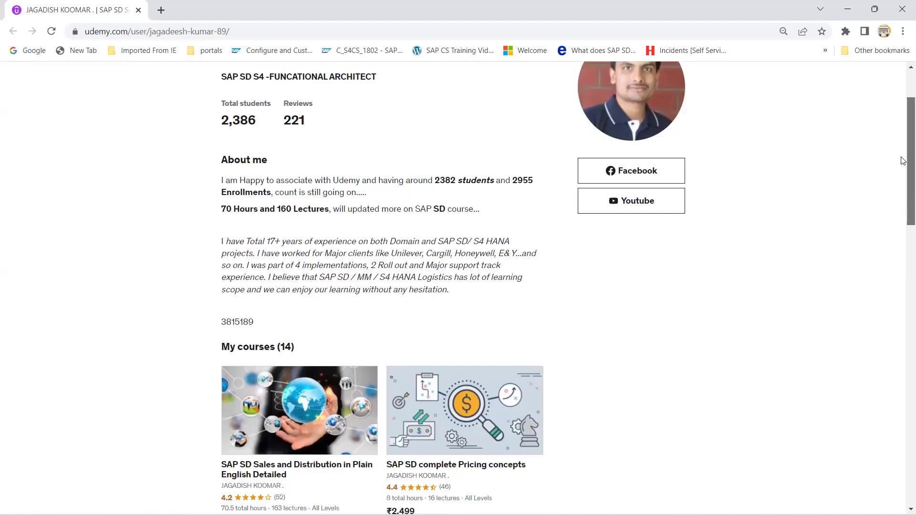
{"action": "scroll", "coordinate": [903, 161], "scroll_direction": "down", "scroll_amount": 2}
{"action": "scroll", "coordinate": [902, 161], "scroll_direction": "down", "scroll_amount": 2}
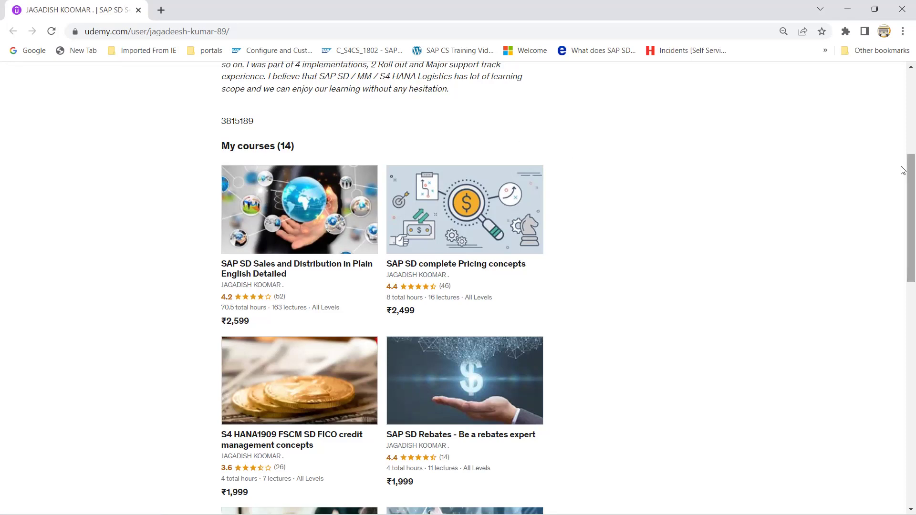
{"action": "left_click_drag", "start_coordinate": [903, 170], "coordinate": [903, 231]}
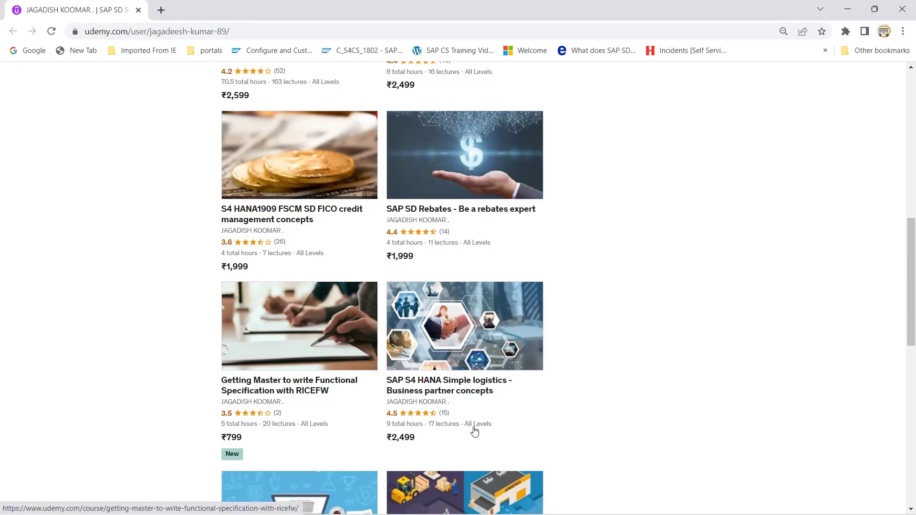
{"action": "left_click_drag", "start_coordinate": [902, 276], "coordinate": [903, 407]}
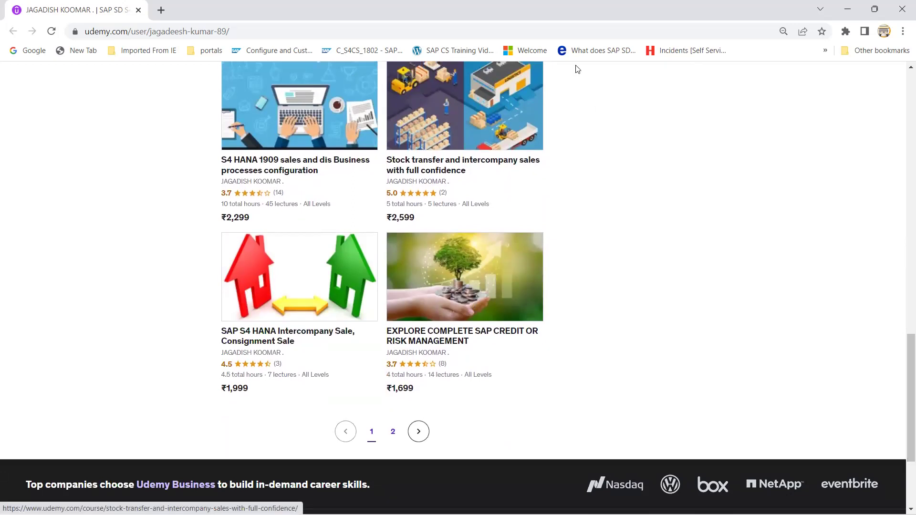
{"action": "left_click", "coordinate": [393, 431]}
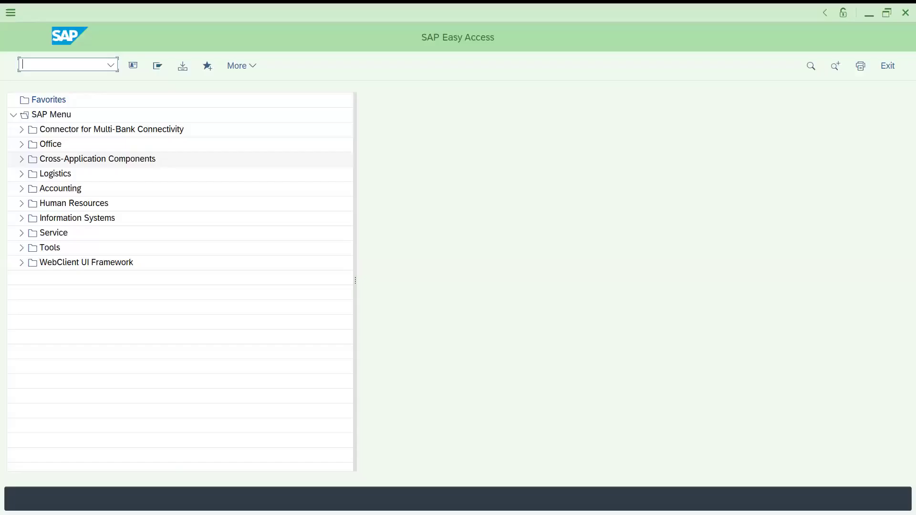
Start the Create Sales Document transaction VA01.
{"action": "type", "text": "SE16N"}
{"action": "key", "text": "BackSpace"}
{"action": "key", "text": "BackSpace"}
{"action": "key", "text": "BackSpace"}
{"action": "key", "text": "BackSpace"}
{"action": "key", "text": "BackSpace"}
{"action": "type", "text": "VA01"}
{"action": "key", "text": "Return"}
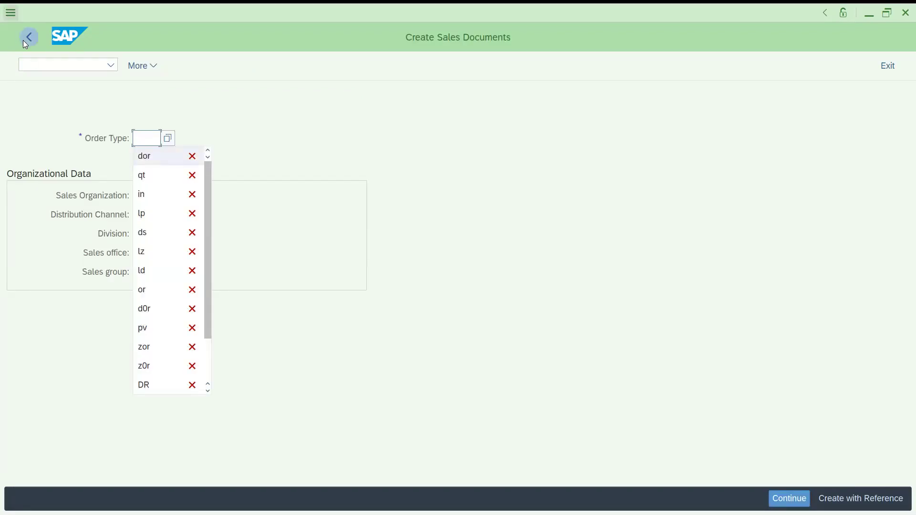
Display sales order 171 with /NVA03, picking it from the Order field history.
{"action": "left_click", "coordinate": [34, 62]}
{"action": "type", "text": "/"}
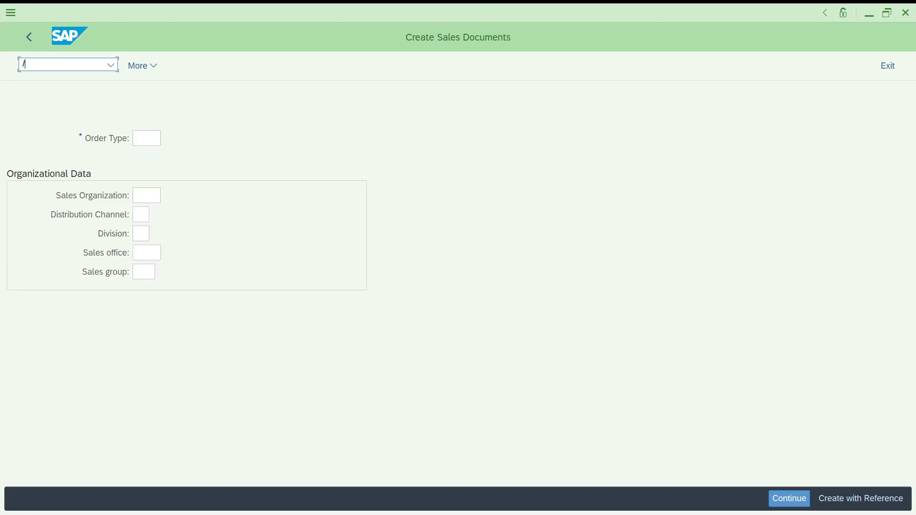
{"action": "type", "text": "NVA03"}
{"action": "key", "text": "Return"}
{"action": "left_click", "coordinate": [162, 136]}
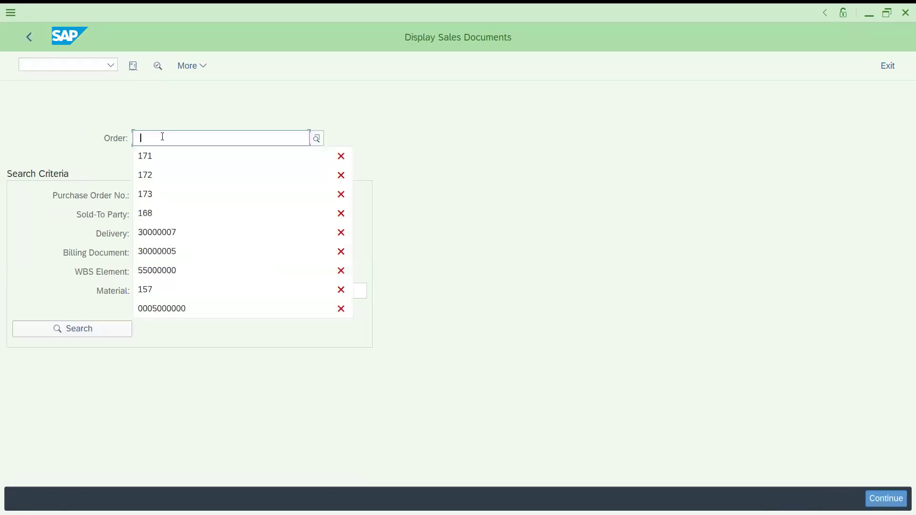
{"action": "key", "text": "Down"}
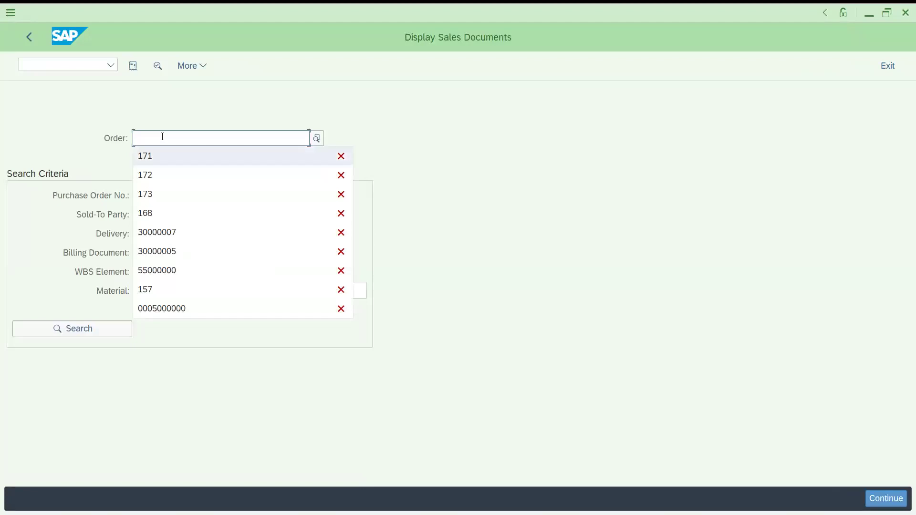
{"action": "key", "text": "Return"}
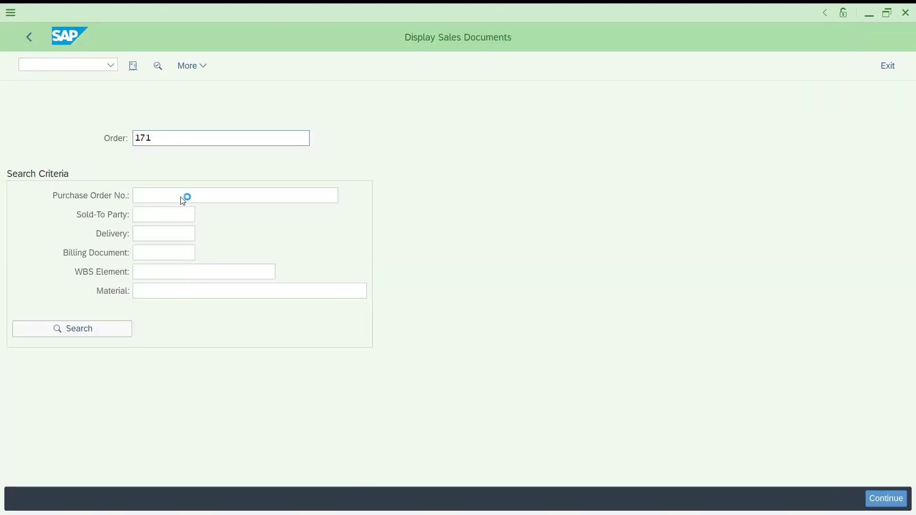
{"action": "left_click", "coordinate": [50, 67]}
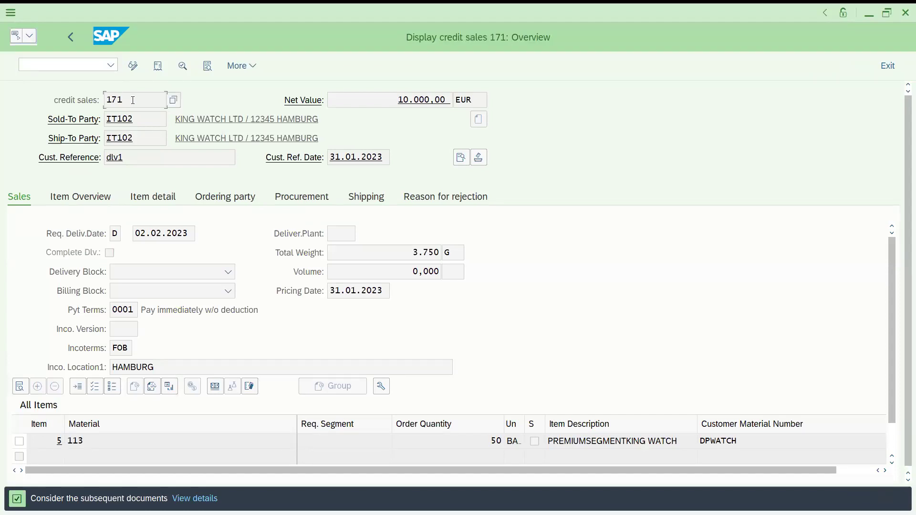
Open SE16T Central Access for Search Functions in a new session via /OSE16T.
{"action": "type", "text": "/"}
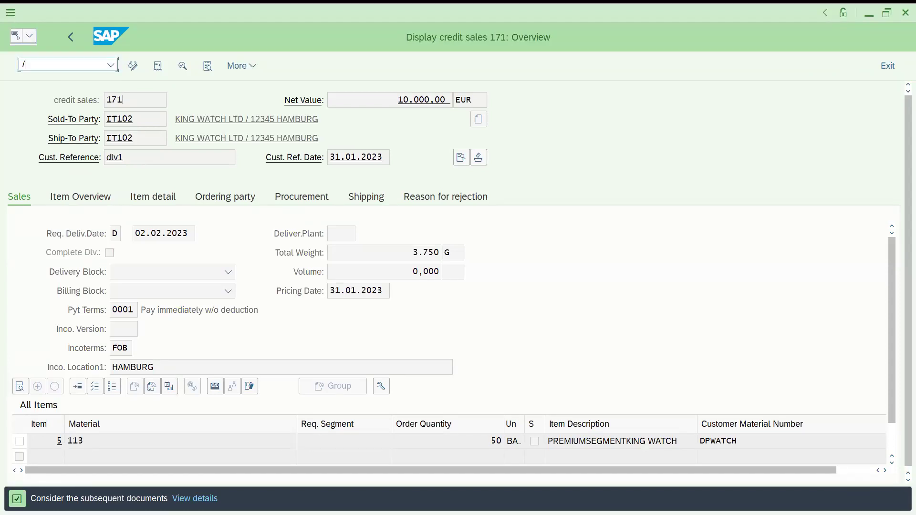
{"action": "type", "text": "OSE16T"}
{"action": "key", "text": "Return"}
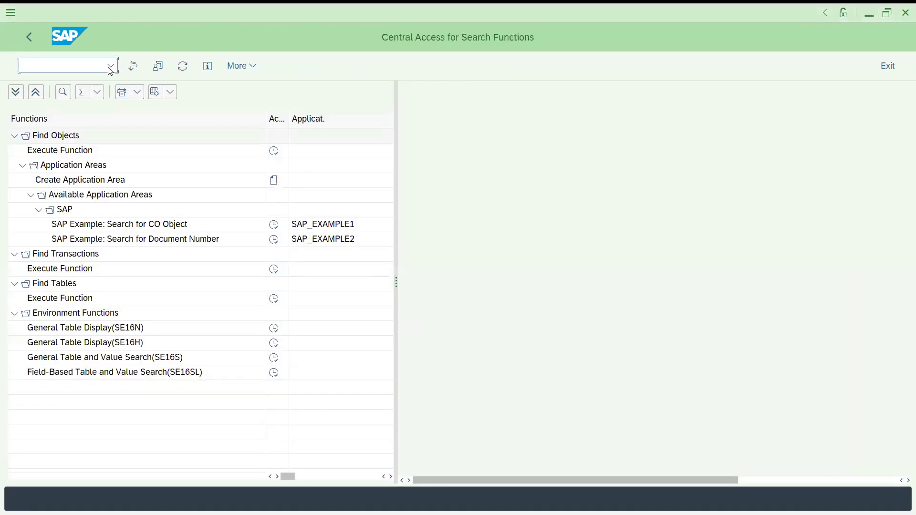
{"action": "left_click", "coordinate": [111, 67]}
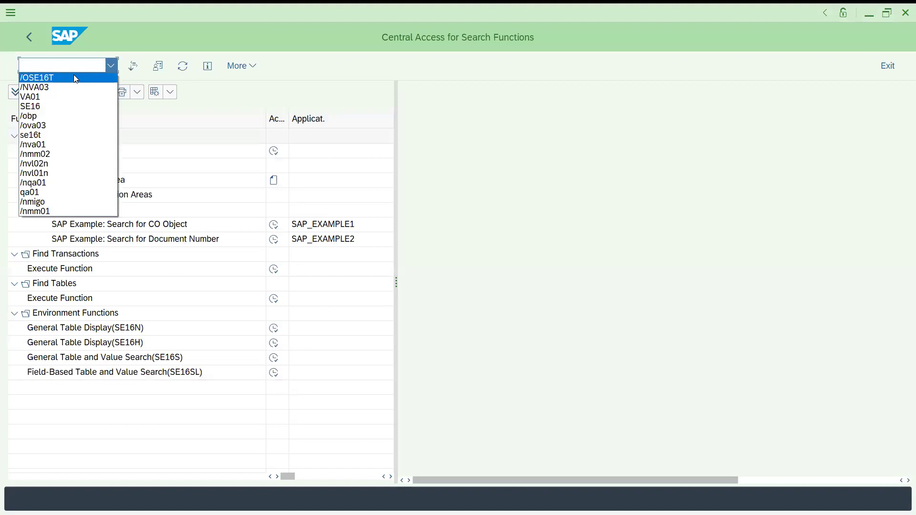
{"action": "left_click", "coordinate": [578, 194]}
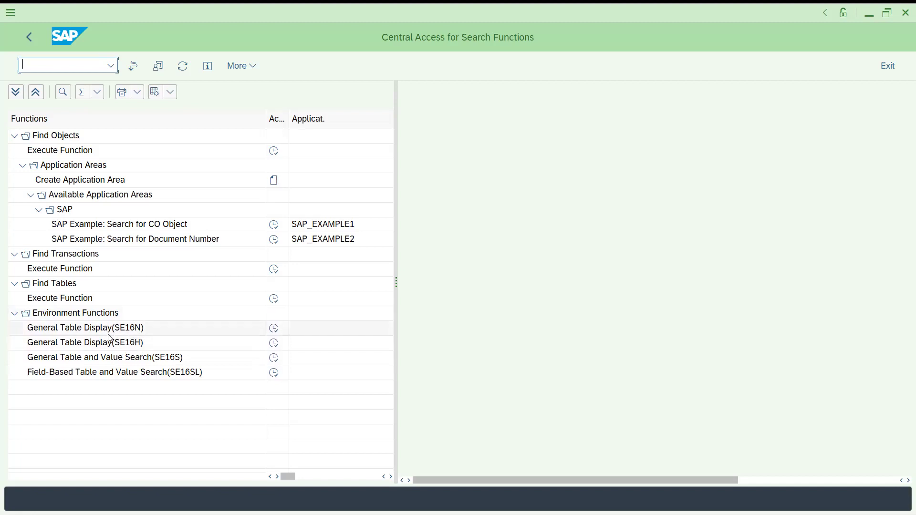
Launch Field-Based Table and Value Search (SE16SL) from Environment Functions.
{"action": "double_click", "coordinate": [154, 376]}
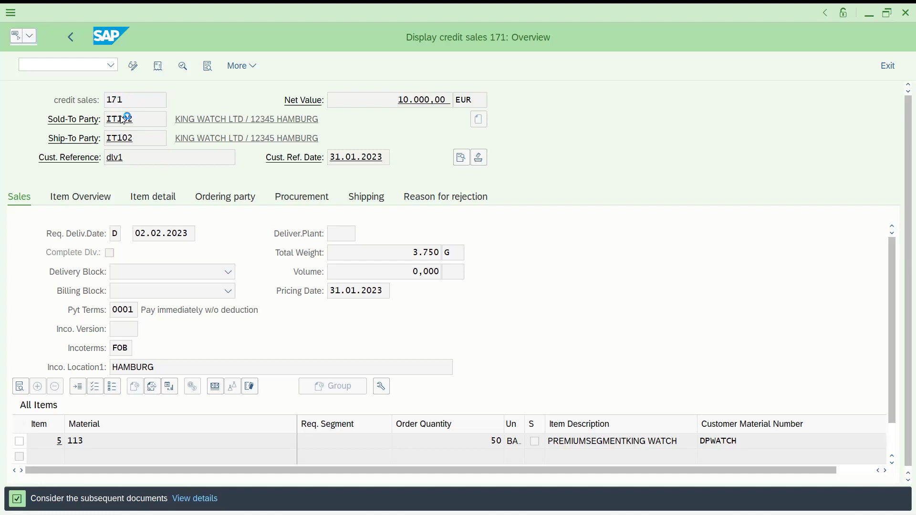
Read the F1 Performance Assistant help for Sales Document, then close it.
{"action": "key", "text": "F1"}
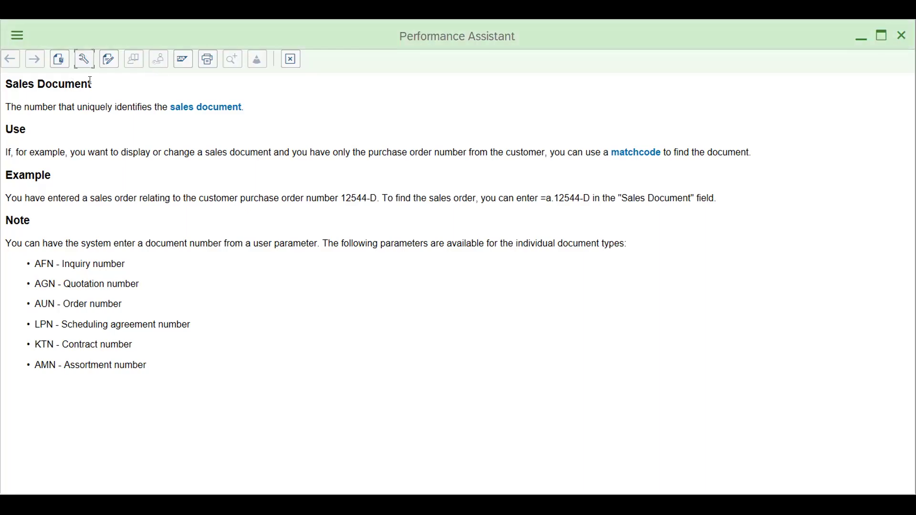
{"action": "triple_click", "coordinate": [16, 83]}
{"action": "key", "text": "ctrl+c"}
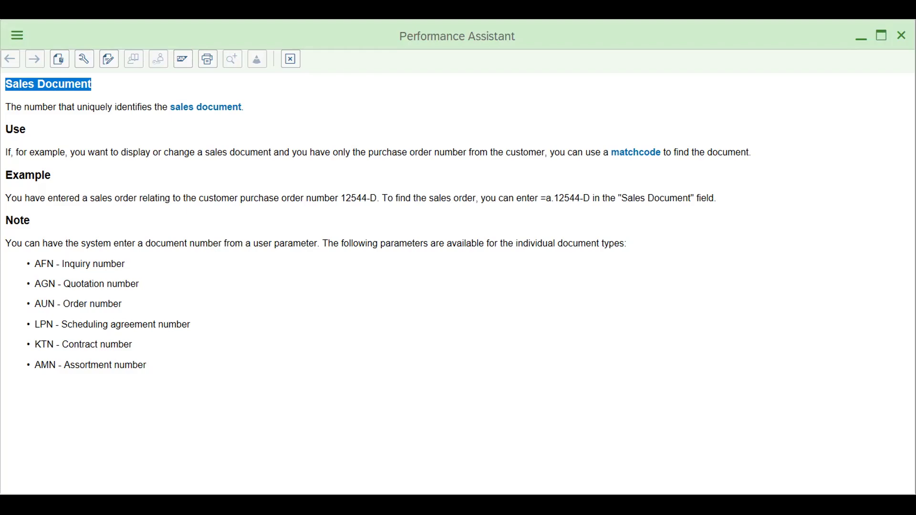
{"action": "key", "text": "Escape"}
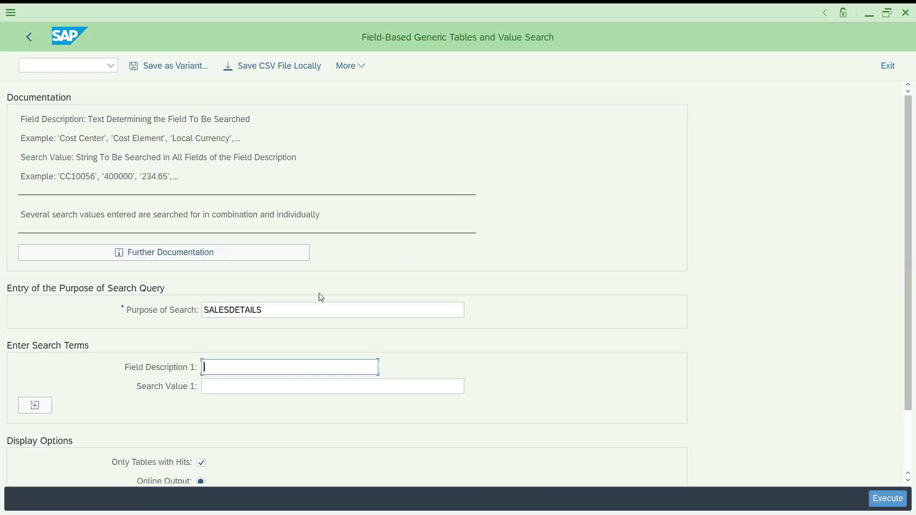
Set Field Description 1 to 'Sales Document' and Search Value 1 to 171.
{"action": "key", "text": "ctrl+v"}
{"action": "left_click", "coordinate": [216, 386]}
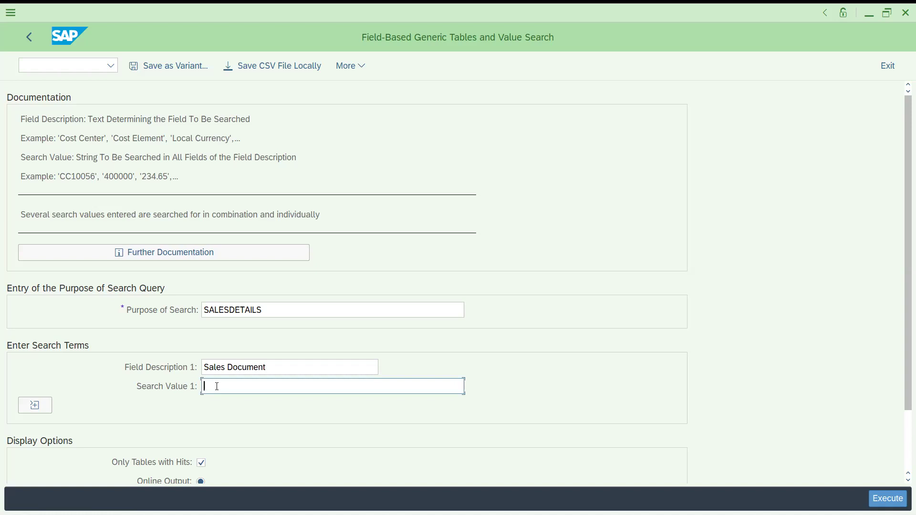
{"action": "type", "text": "SALES"}
{"action": "key", "text": "BackSpace"}
{"action": "key", "text": "BackSpace"}
{"action": "key", "text": "BackSpace"}
{"action": "key", "text": "BackSpace"}
{"action": "key", "text": "BackSpace"}
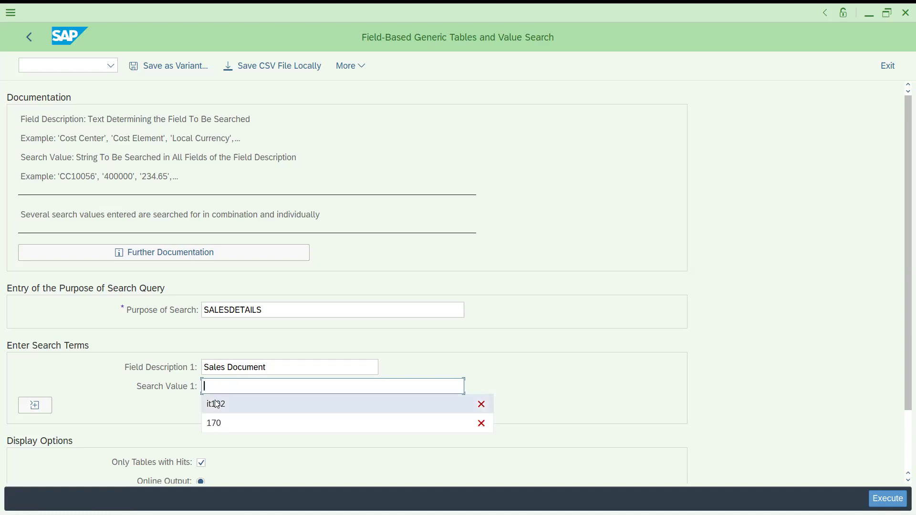
{"action": "left_click", "coordinate": [217, 405]}
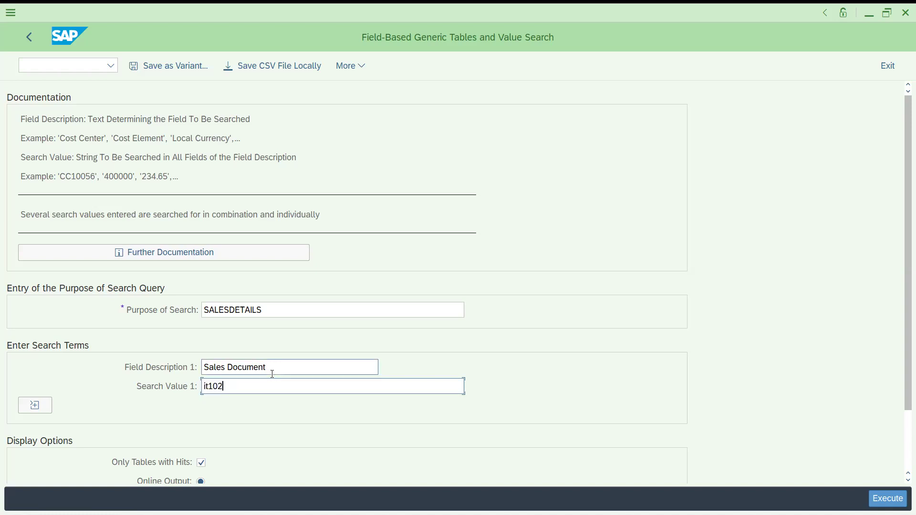
{"action": "key", "text": "BackSpace"}
{"action": "key", "text": "BackSpace"}
{"action": "key", "text": "BackSpace"}
{"action": "key", "text": "BackSpace"}
{"action": "key", "text": "BackSpace"}
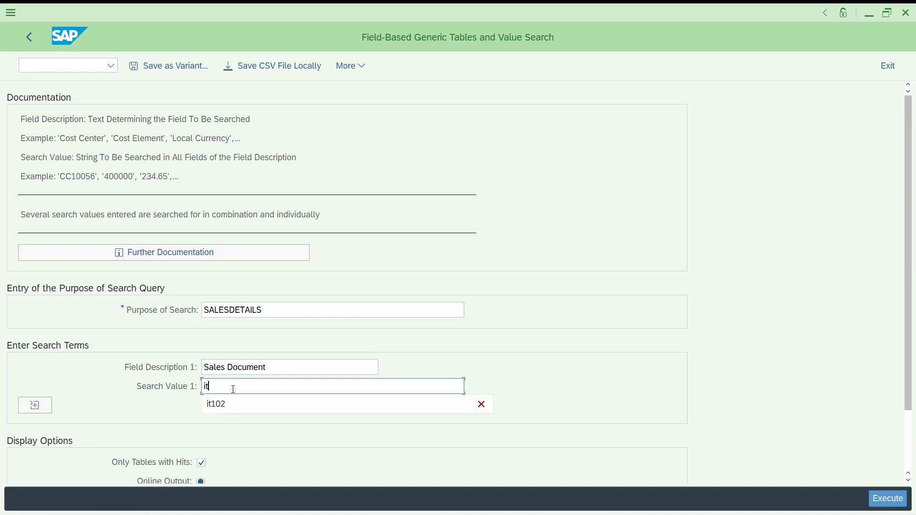
{"action": "type", "text": "171"}
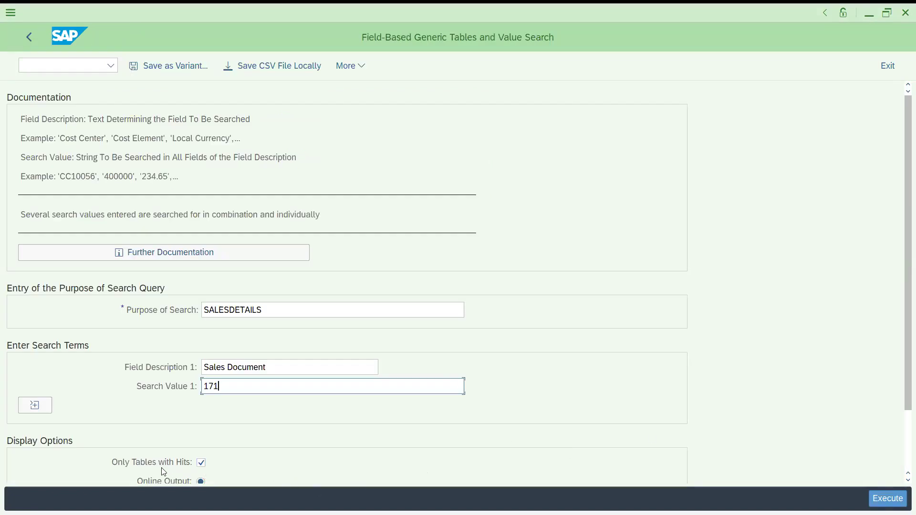
Execute the field-based search for sales document 171 across 202 tables.
{"action": "key", "text": "F8"}
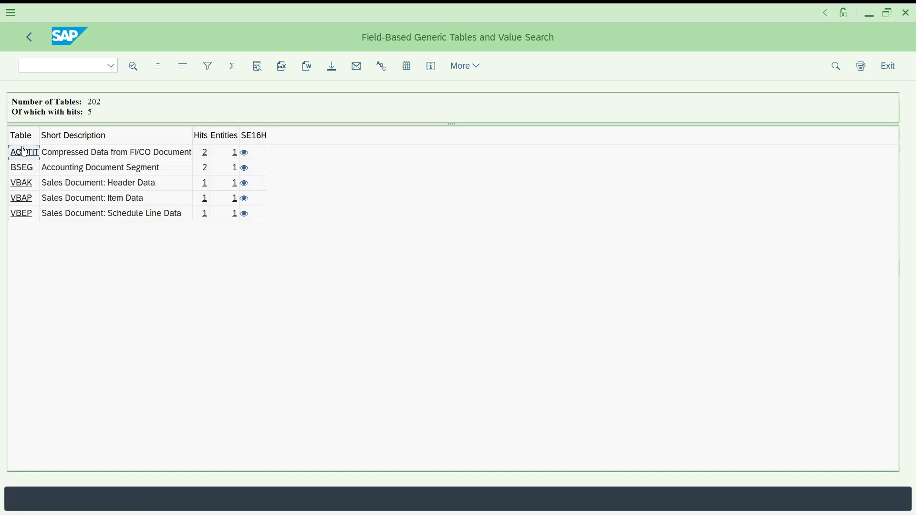
Open the full VBAK record for sales document 171 from the hit tables.
{"action": "left_click", "coordinate": [22, 184]}
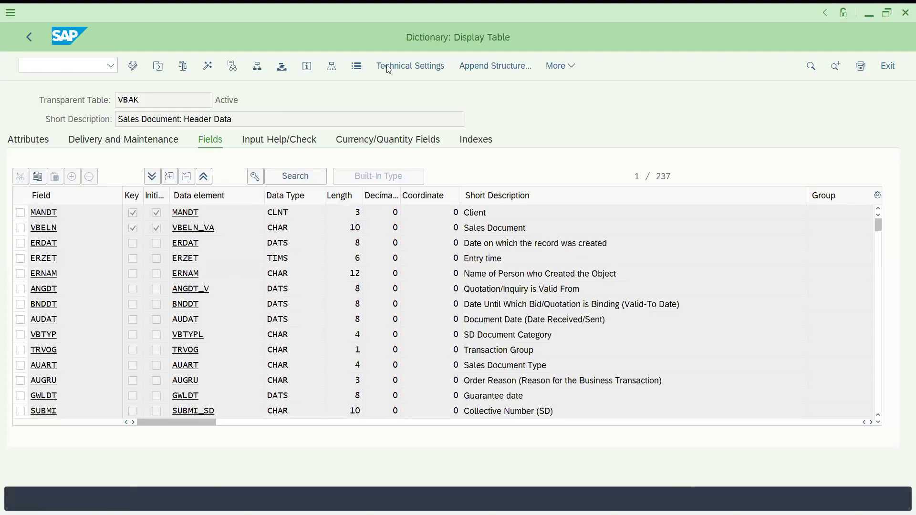
{"action": "left_click", "coordinate": [362, 67]}
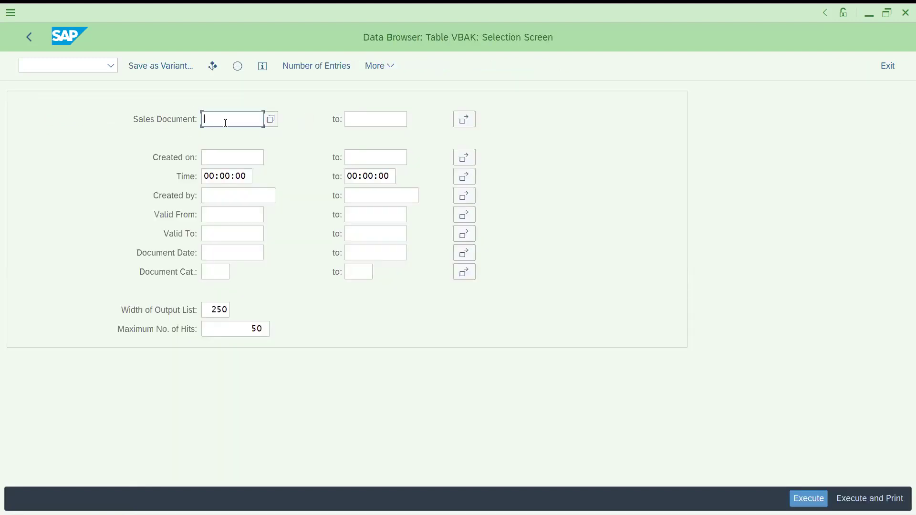
{"action": "type", "text": "1"}
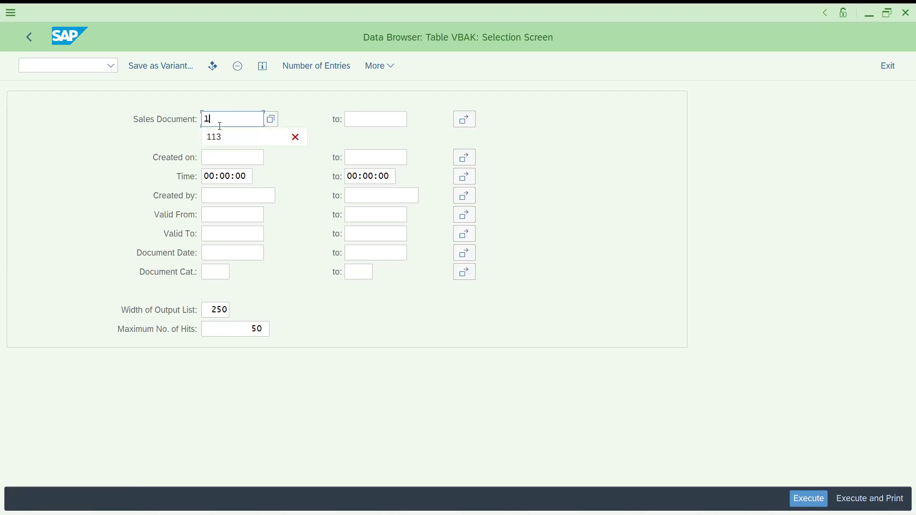
{"action": "type", "text": "71"}
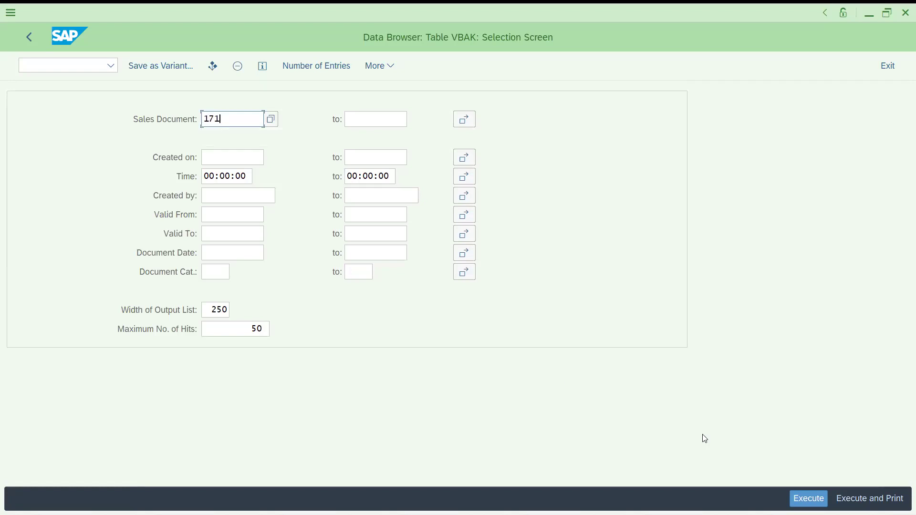
{"action": "key", "text": "F8"}
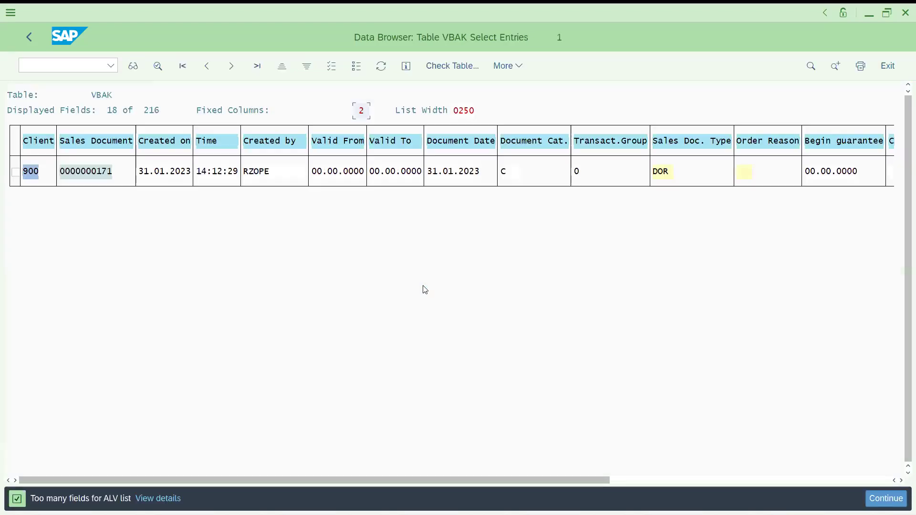
{"action": "double_click", "coordinate": [91, 171]}
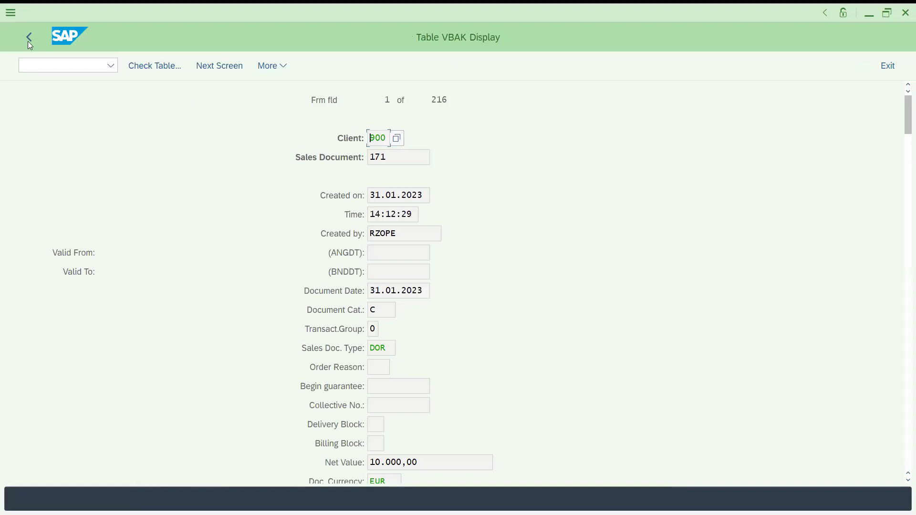
Navigate back through the VBAK screens to the SE16T search entry screen.
{"action": "left_click", "coordinate": [27, 37]}
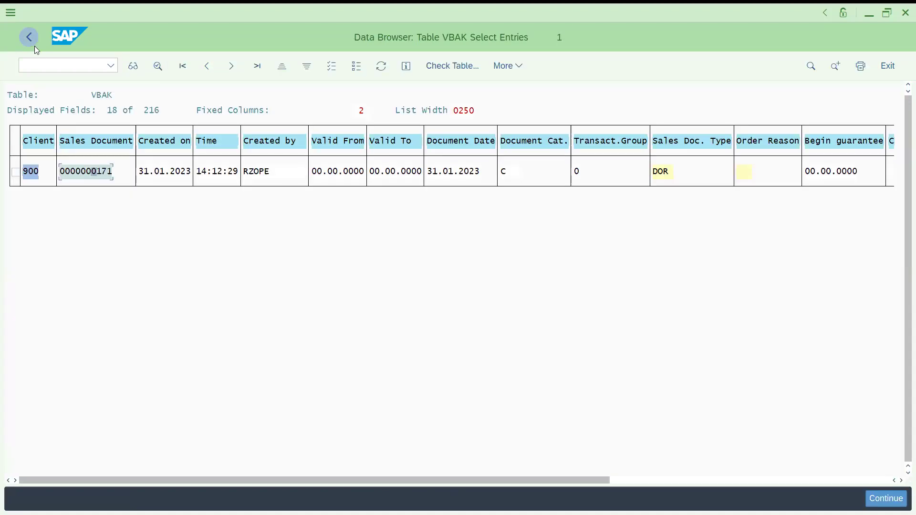
{"action": "left_click", "coordinate": [34, 46]}
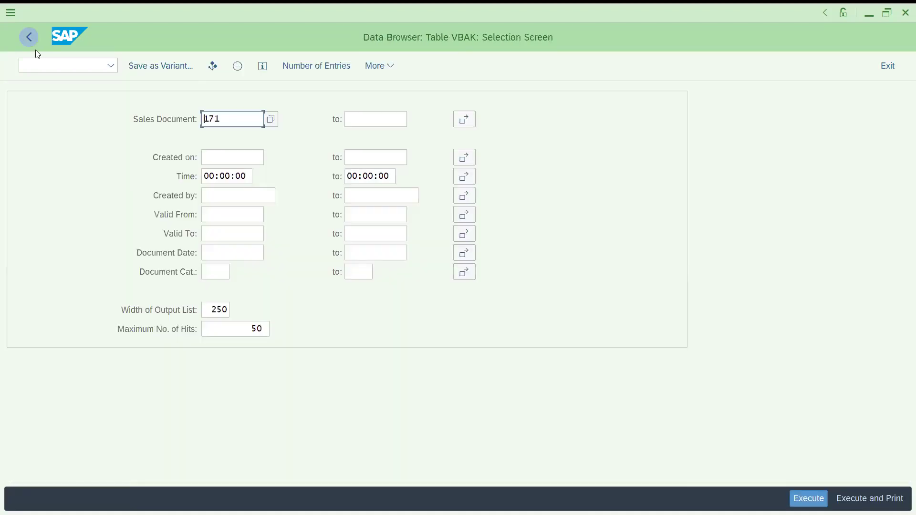
{"action": "left_click", "coordinate": [31, 37]}
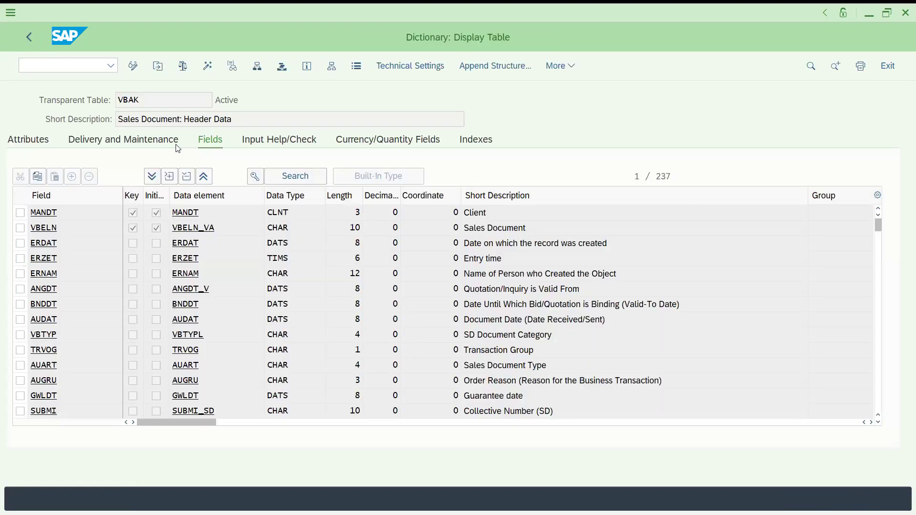
{"action": "left_click", "coordinate": [30, 37]}
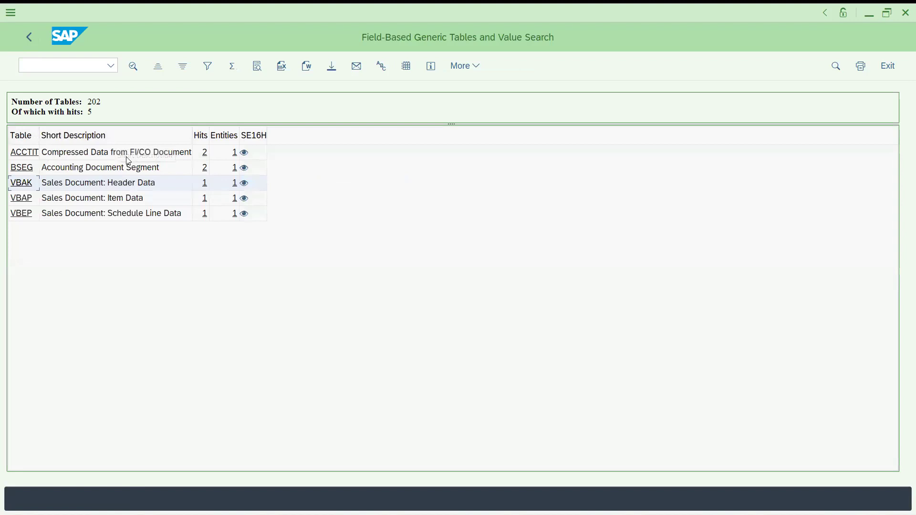
{"action": "left_click", "coordinate": [29, 38]}
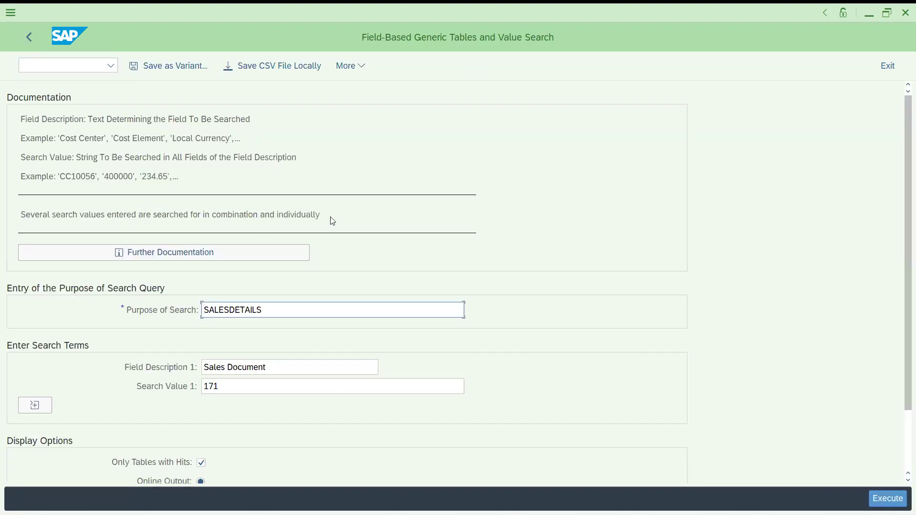